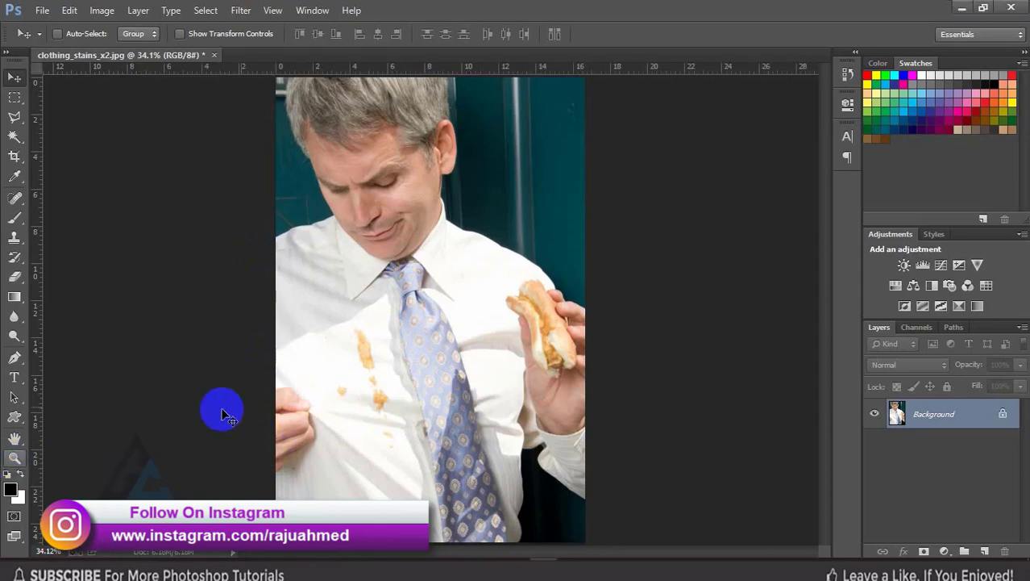
# Step: Zoom in on the shirt, duplicate the photo to Layer 1 and hide the Background layer
pyautogui.click(14, 457)
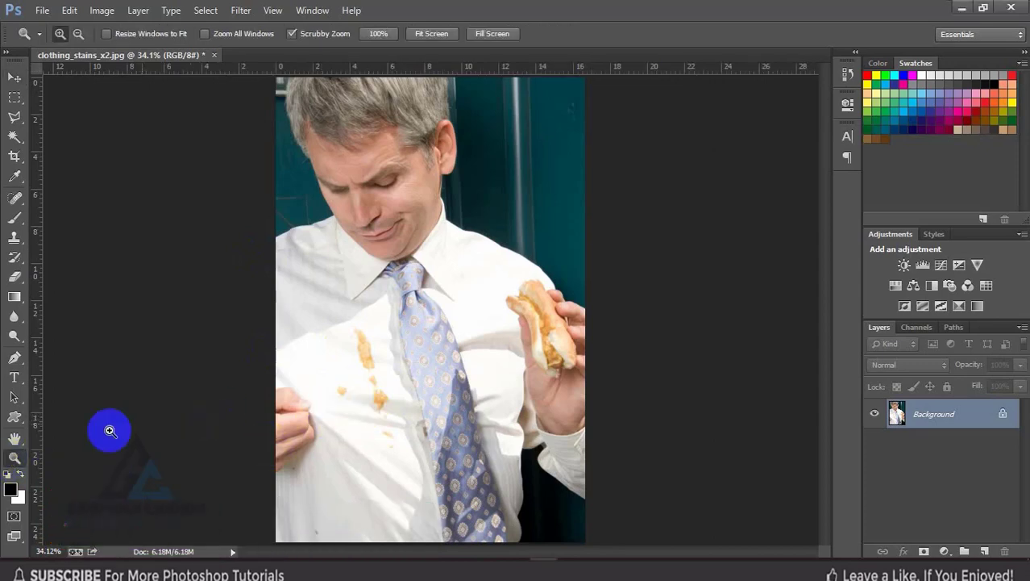
pyautogui.click(383, 396)
pyautogui.click(348, 348)
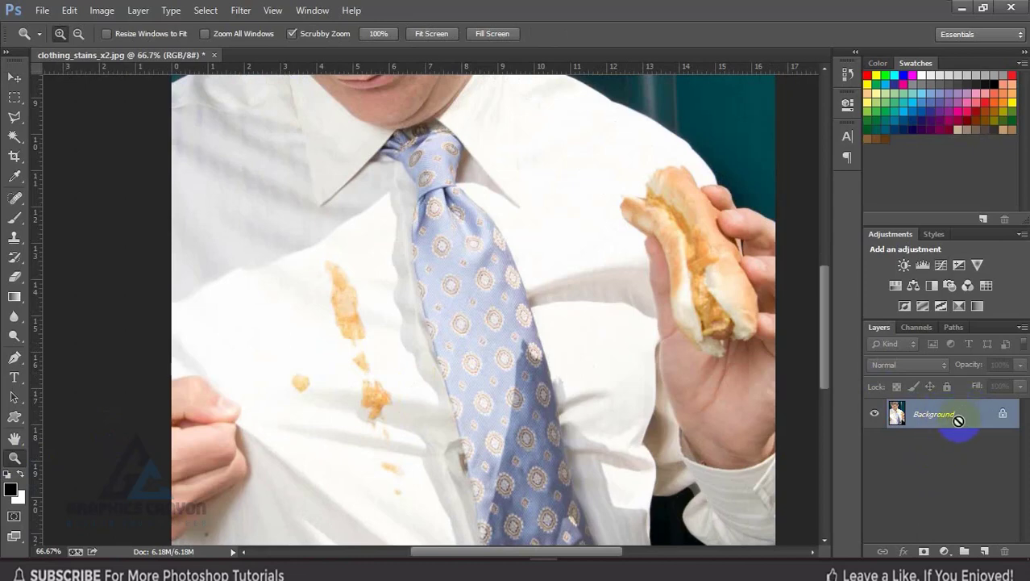
pyautogui.hotkey('ctrl', 'j')
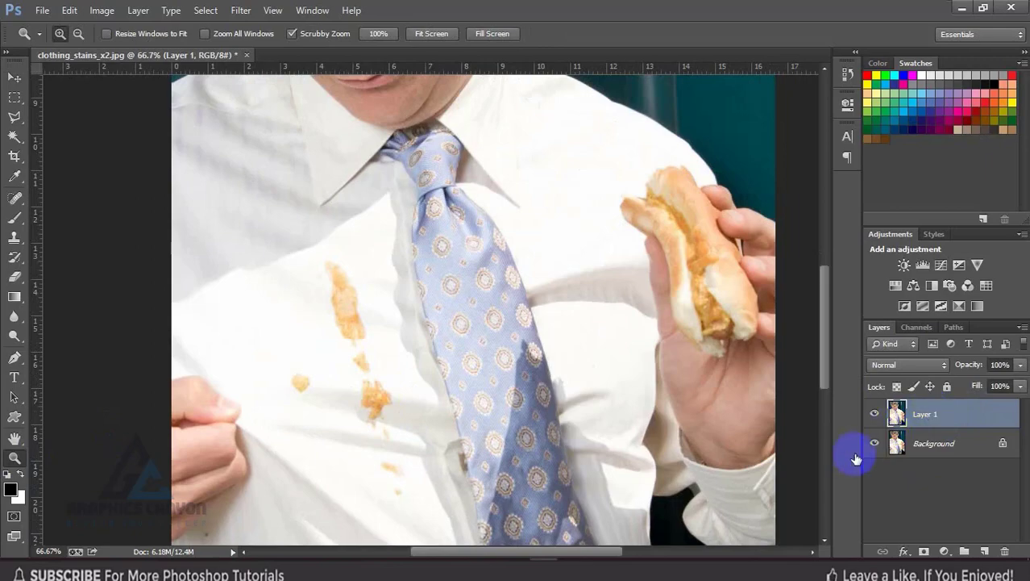
pyautogui.click(876, 444)
pyautogui.click(875, 445)
# Step: Zoom to 100% on the stain left of the tie and bring the tie knot into view
pyautogui.click(376, 345)
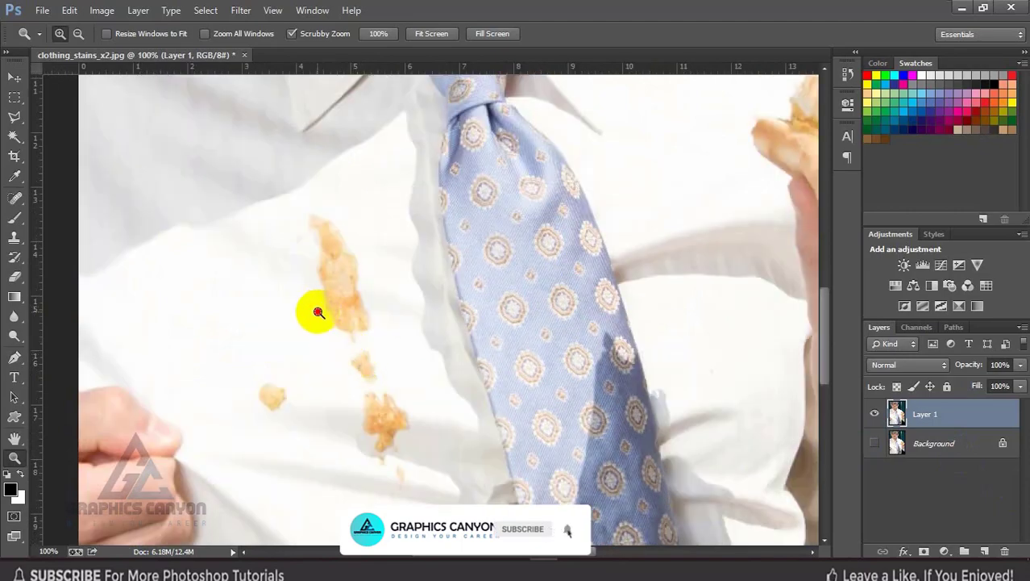
pyautogui.click(318, 312)
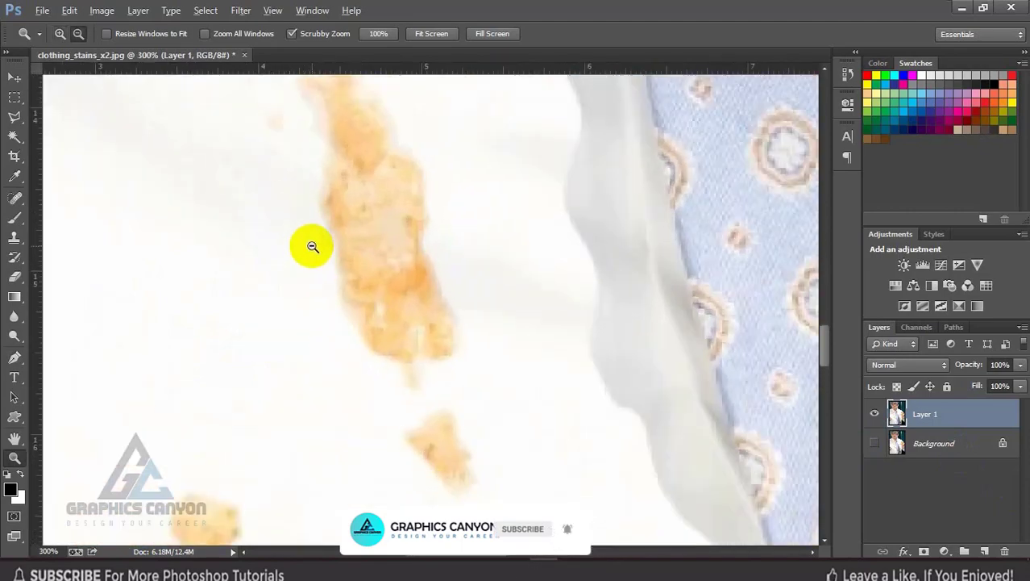
pyautogui.keyDown('alt'); pyautogui.click(312, 246); pyautogui.keyUp('alt')
pyautogui.moveTo(345, 250); pyautogui.dragTo(387, 316)
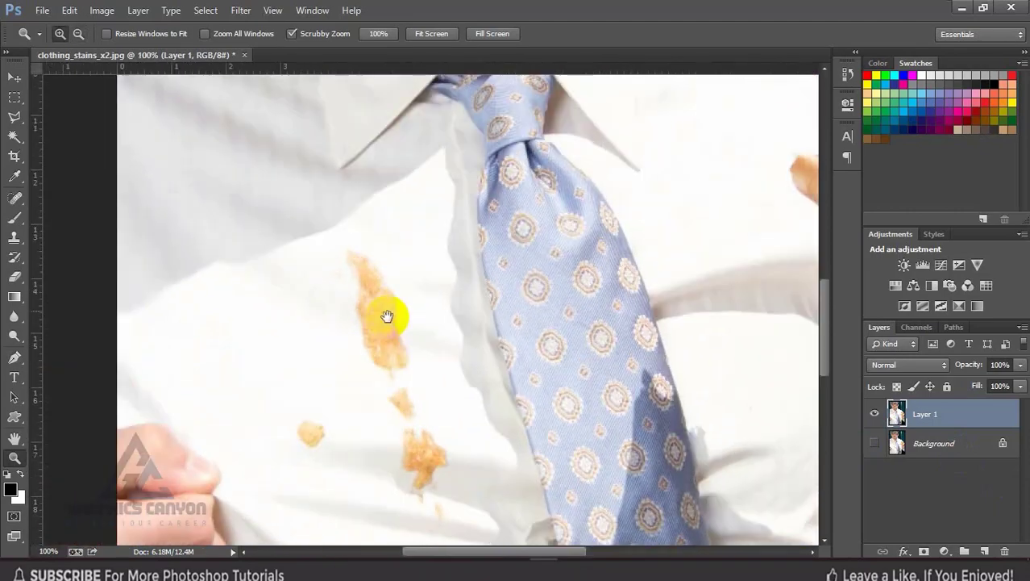
# Step: Select the regular Brush tool with 100% opacity and 100% flow
pyautogui.click(15, 235)
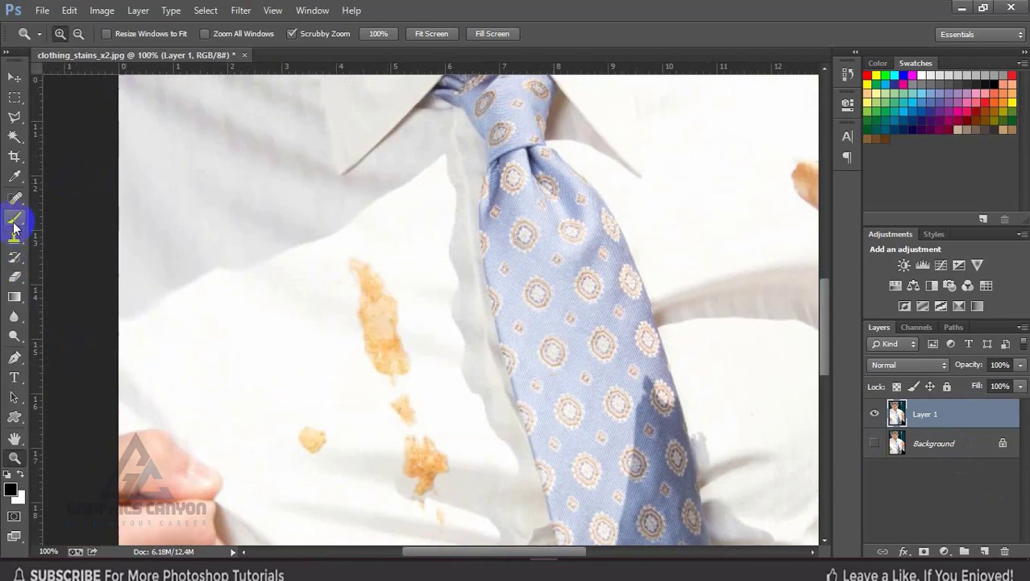
pyautogui.click(14, 218)
pyautogui.click(68, 208)
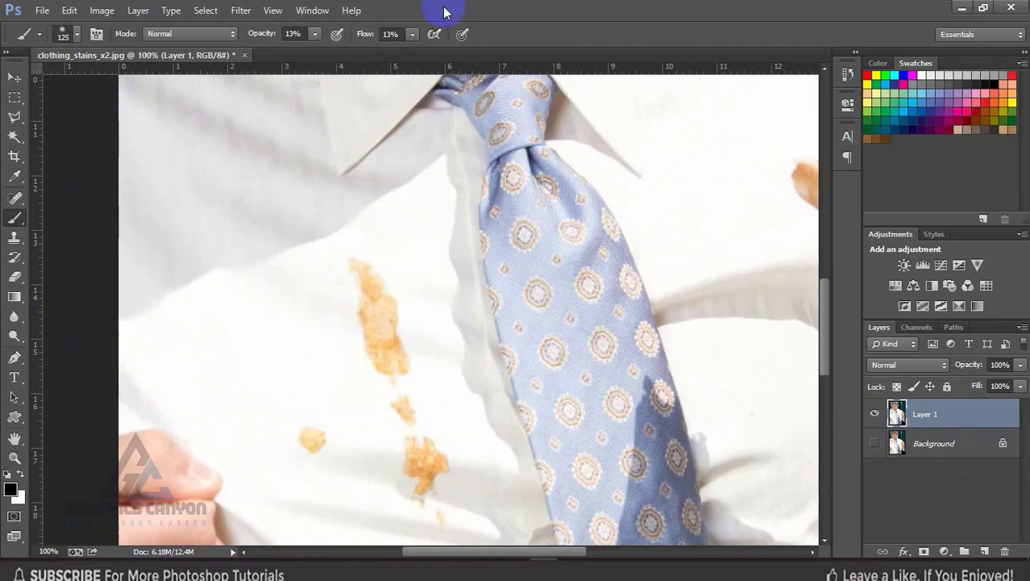
pyautogui.click(316, 34)
pyautogui.moveTo(318, 54); pyautogui.dragTo(406, 54)
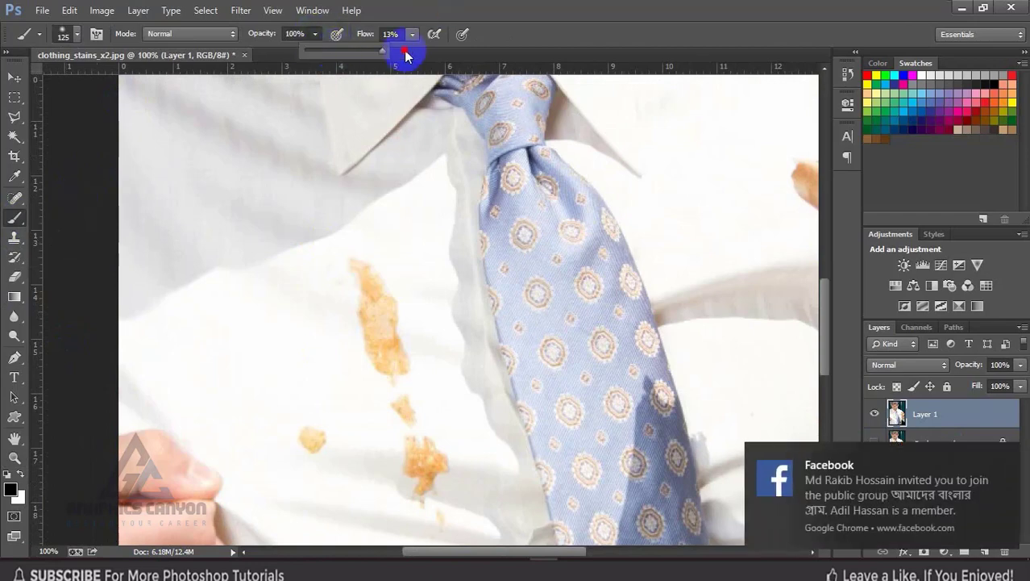
pyautogui.click(412, 39)
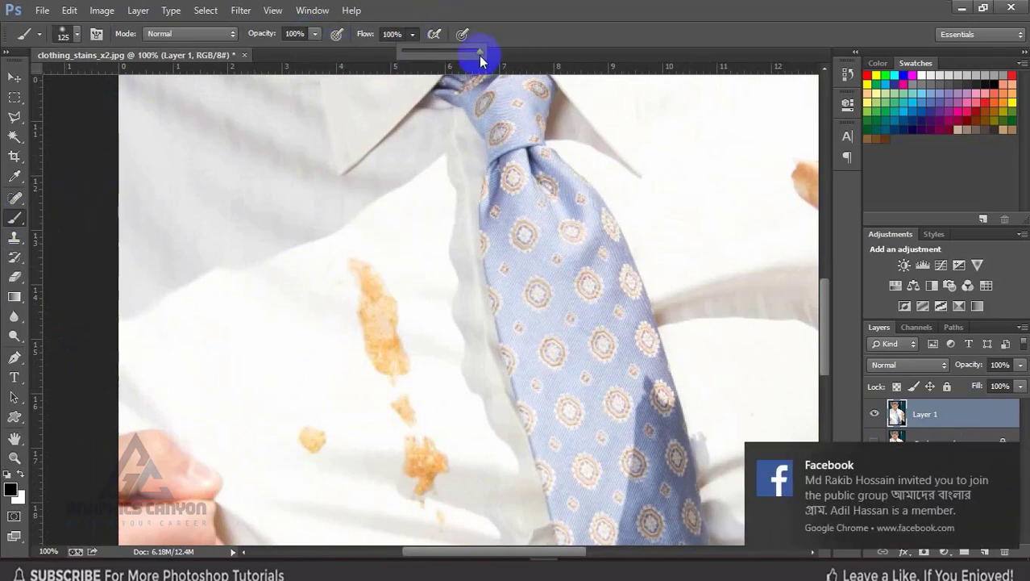
pyautogui.click(1004, 457)
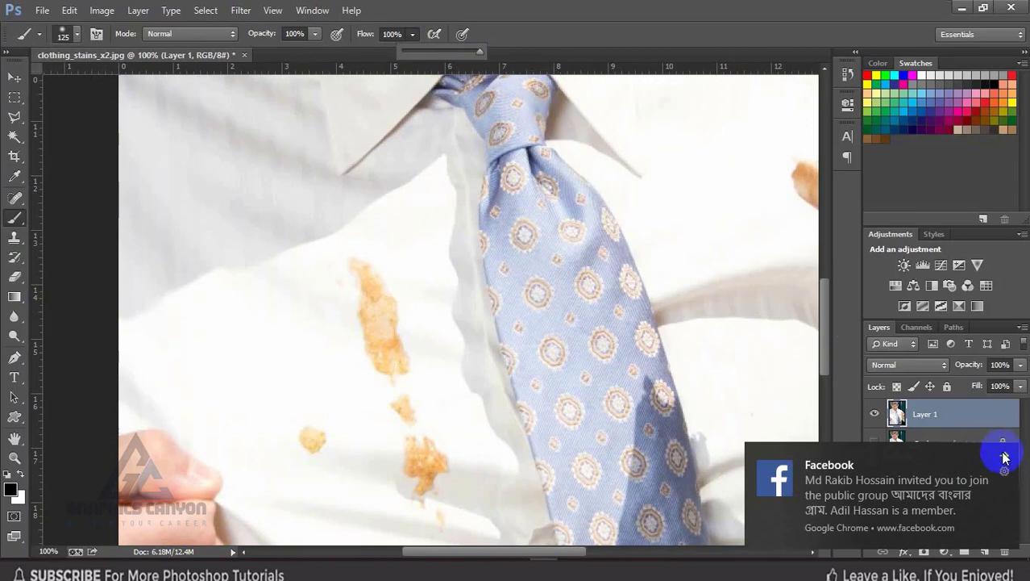
# Step: Set the foreground colour to the shirt's near-white fafbf6
pyautogui.click(10, 492)
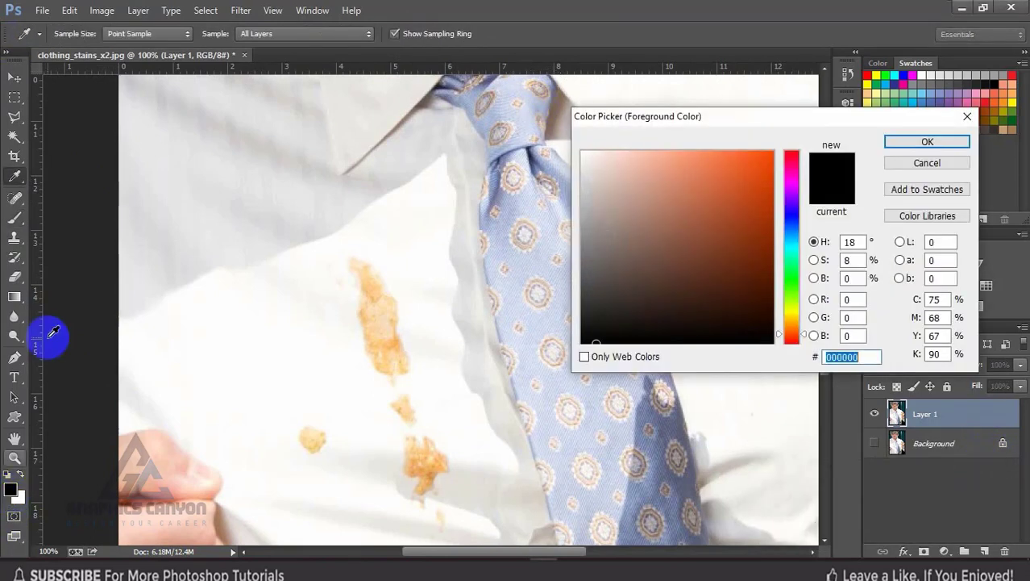
pyautogui.click(420, 282)
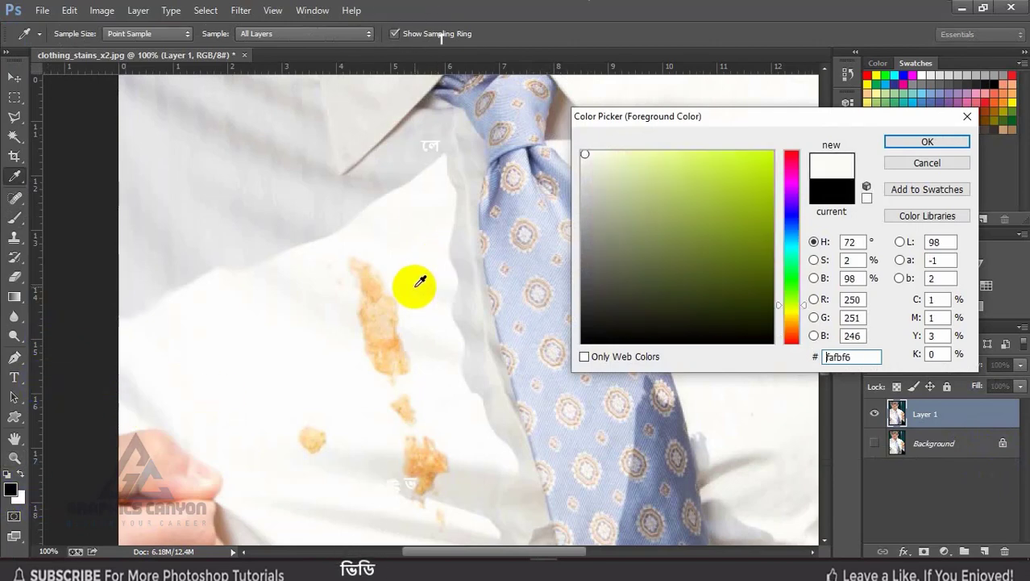
pyautogui.click(900, 144)
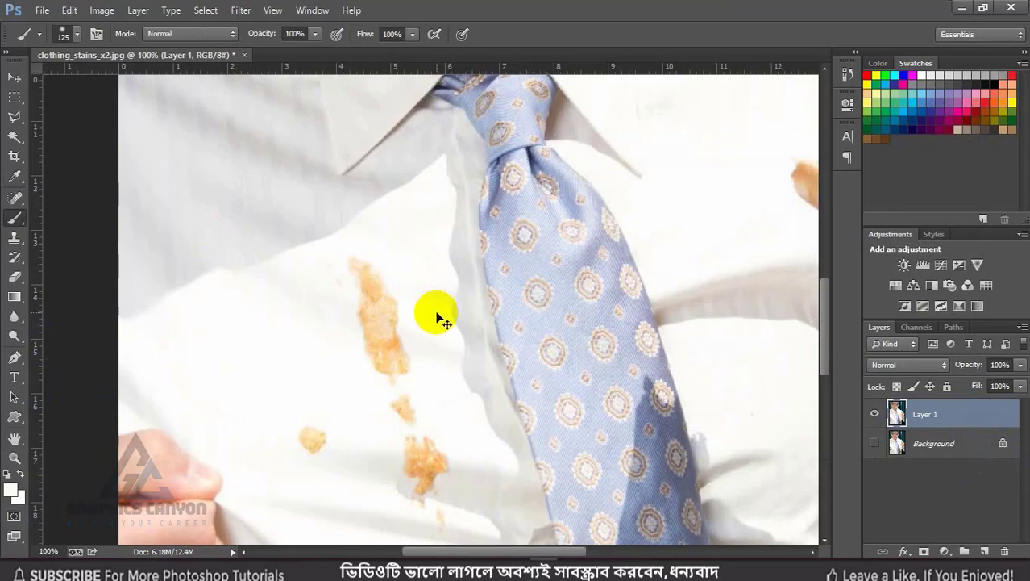
# Step: Zoom on the stain beside the tie and shrink the brush to size 60
pyautogui.scroll(2, 436, 317)
pyautogui.scroll(-2, 436, 312)
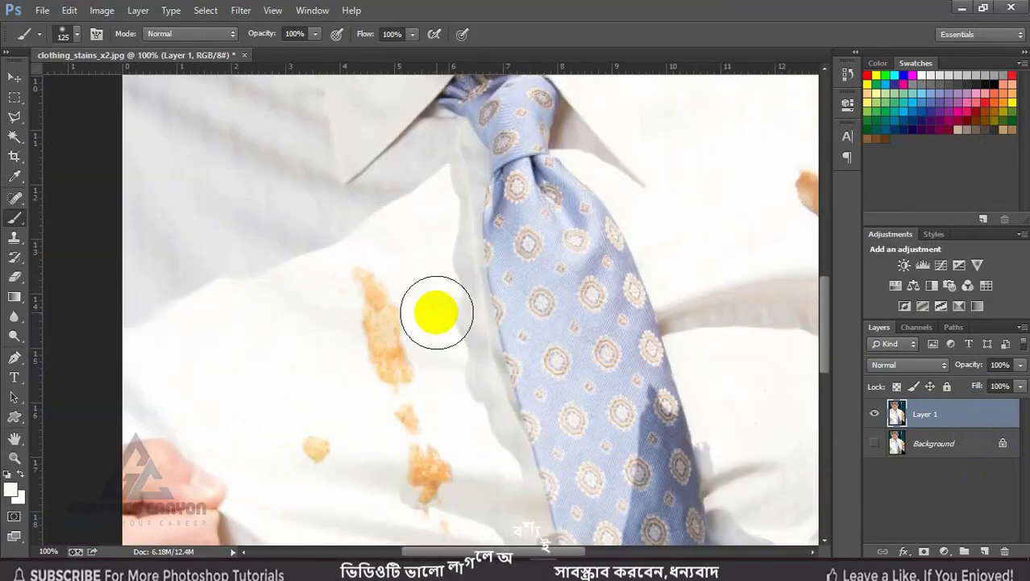
pyautogui.press('[')
pyautogui.press('[')
pyautogui.press('[')
pyautogui.press('[')
pyautogui.press('[')
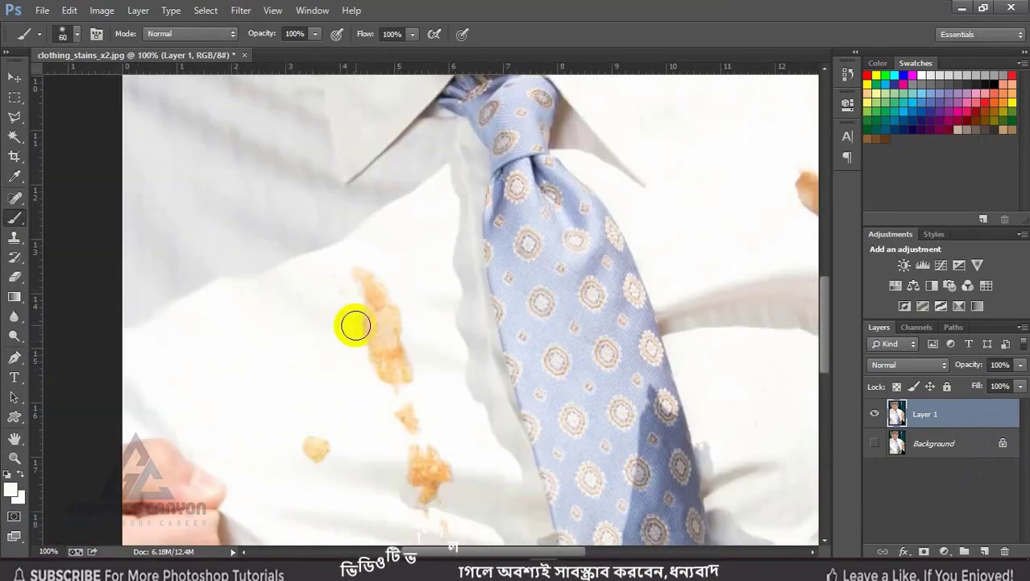
pyautogui.press('[')
pyautogui.press('[')
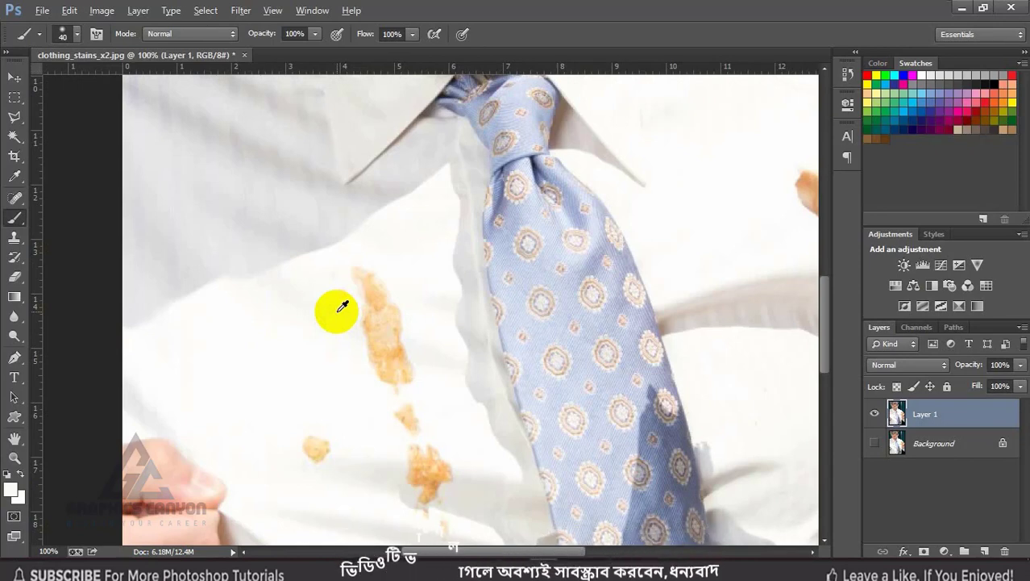
# Step: Sample nearby shirt colour and paint over the upper orange stain and the small stain by the hand
pyautogui.press('alt')
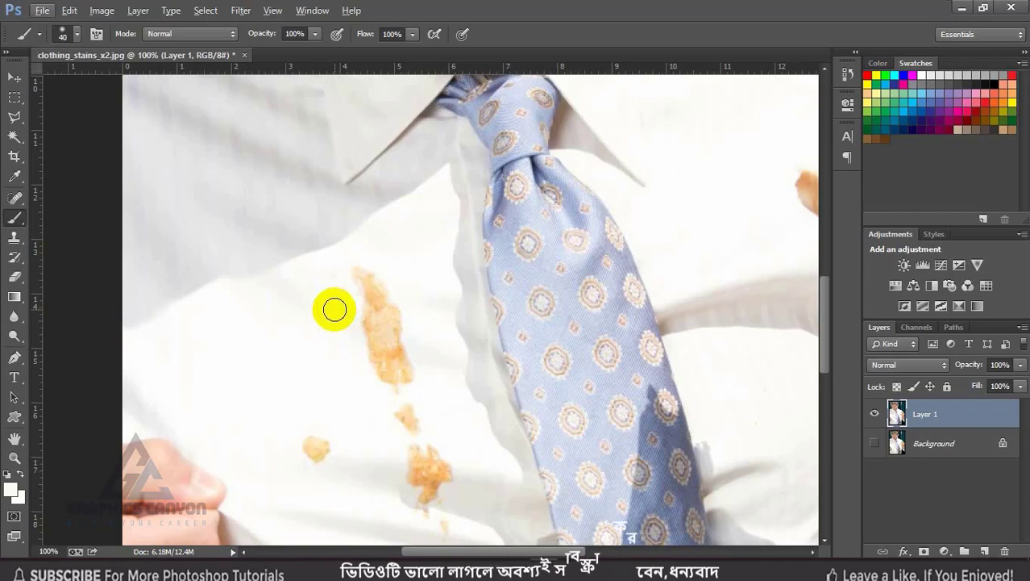
pyautogui.press('alt')
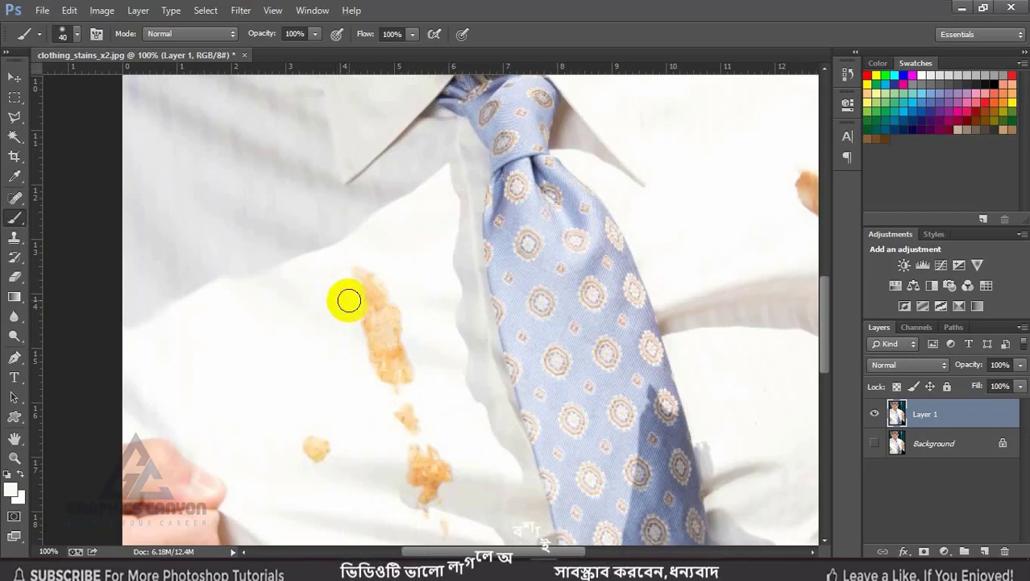
pyautogui.moveTo(348, 301)
pyautogui.mouseDown()
pyautogui.moveTo(356, 278)
pyautogui.moveTo(391, 329)
pyautogui.moveTo(370, 281)
pyautogui.moveTo(373, 349)
pyautogui.moveTo(383, 375)
pyautogui.moveTo(396, 367)
pyautogui.moveTo(386, 368)
pyautogui.moveTo(403, 402)
pyautogui.moveTo(415, 302)
pyautogui.mouseUp()
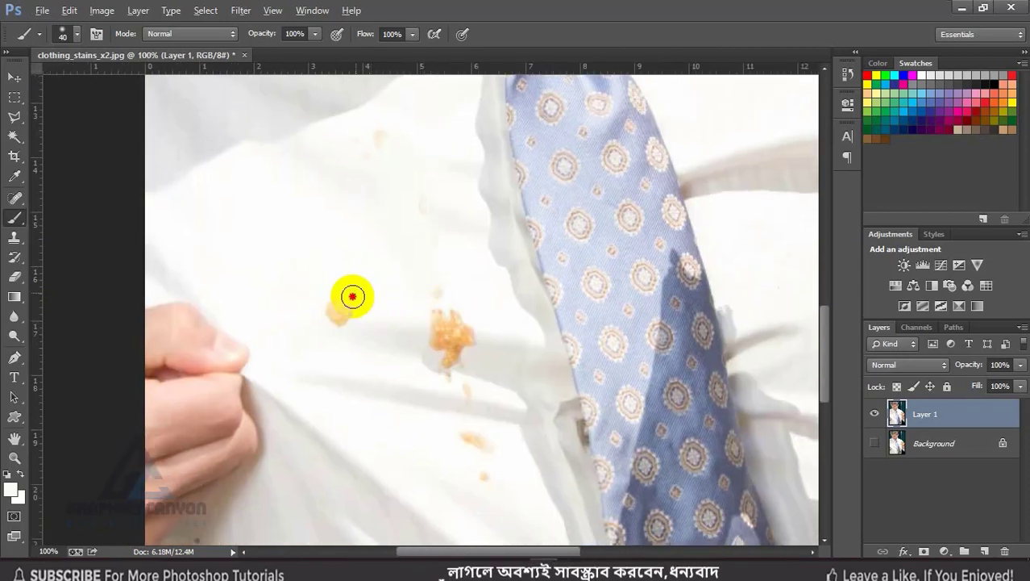
pyautogui.moveTo(353, 296)
pyautogui.mouseDown()
pyautogui.moveTo(345, 305)
pyautogui.moveTo(361, 298)
pyautogui.mouseUp()
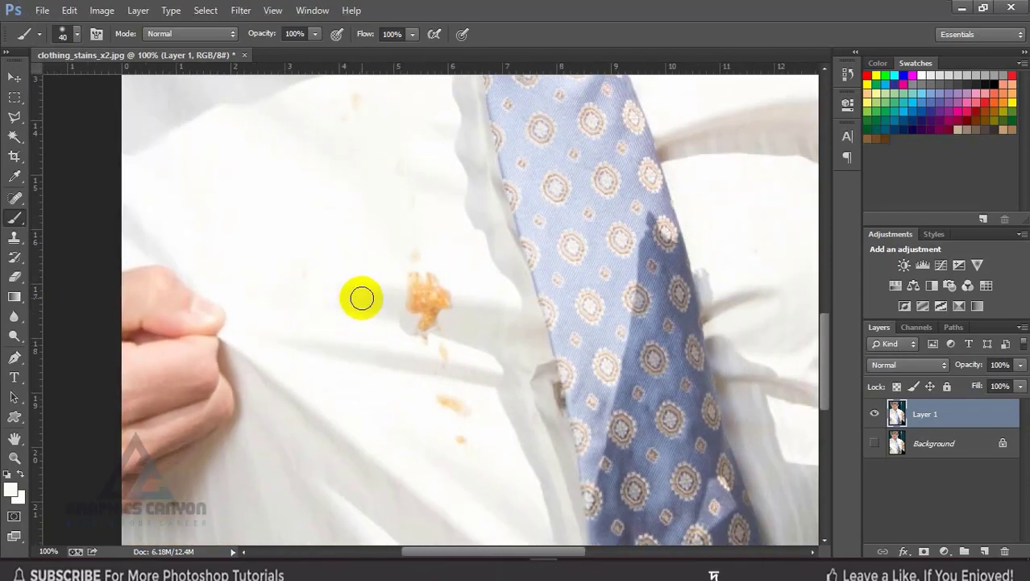
pyautogui.scroll(1, 361, 300)
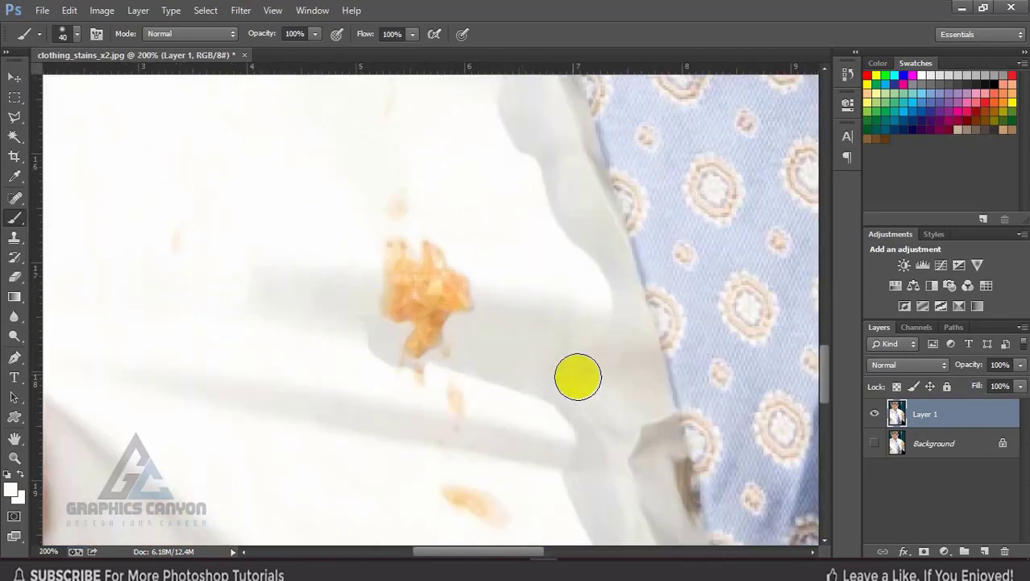
# Step: Paint over the upper orange stain and resample shirt colour near the lower specks
pyautogui.click(433, 329)
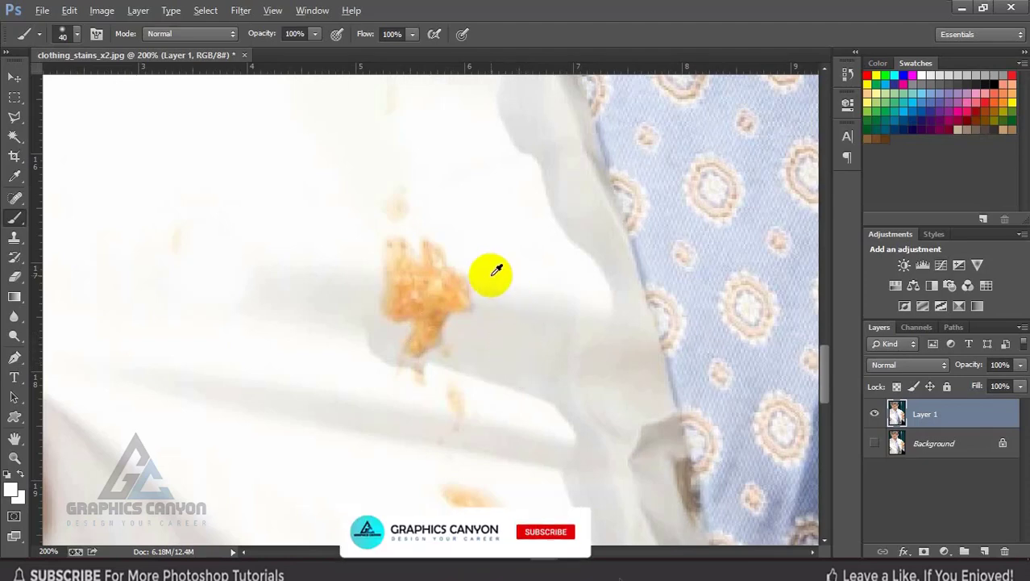
pyautogui.moveTo(484, 277); pyautogui.dragTo(377, 210)
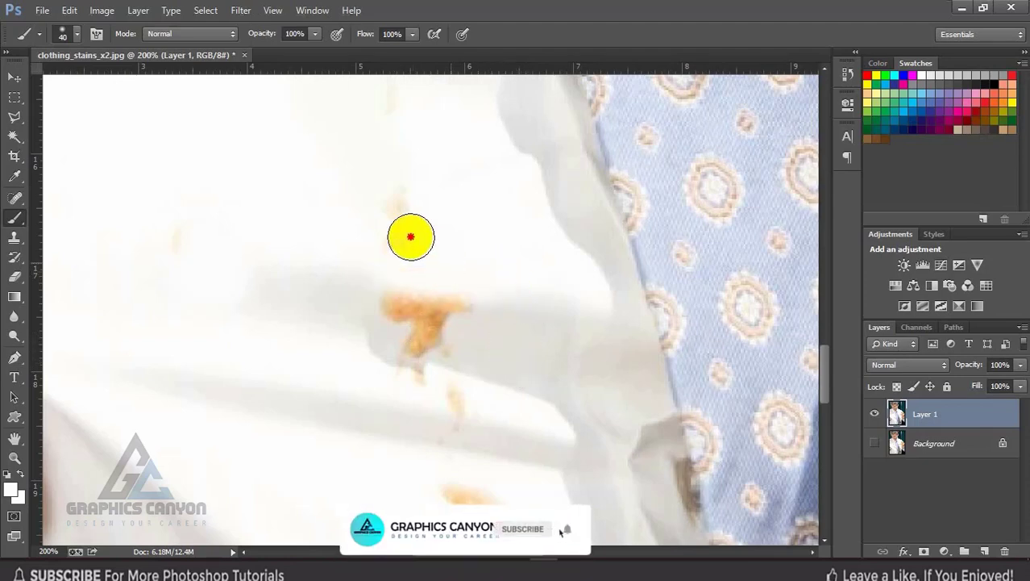
pyautogui.moveTo(345, 254); pyautogui.dragTo(375, 137)
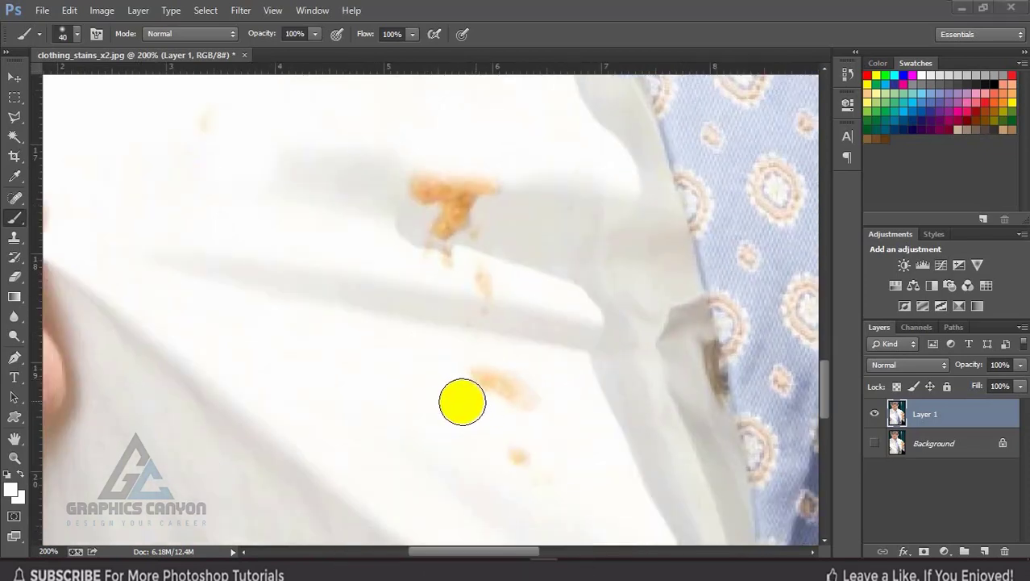
pyautogui.keyDown('alt'); pyautogui.click(466, 398); pyautogui.keyUp('alt')
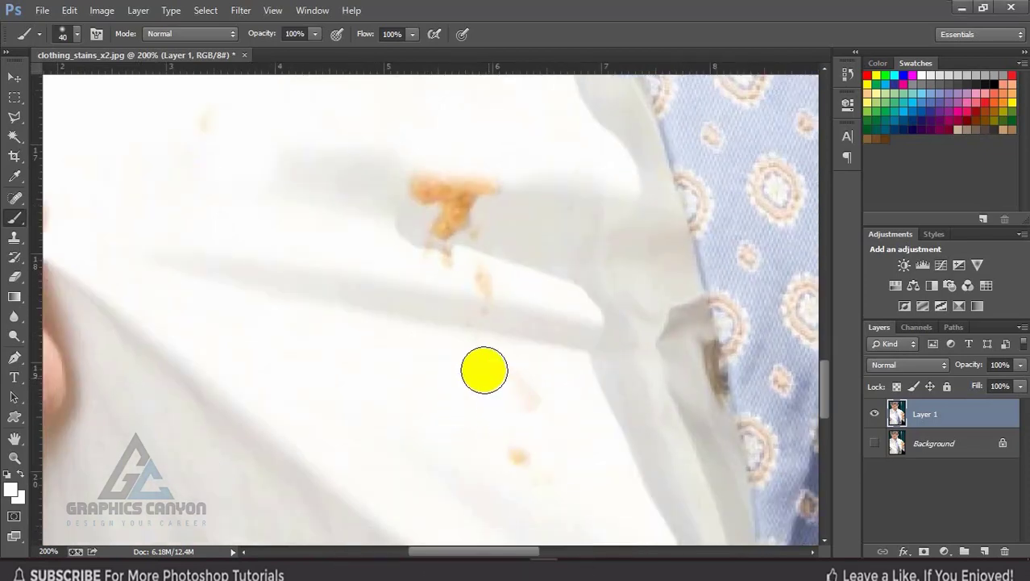
pyautogui.moveTo(501, 404); pyautogui.dragTo(483, 340)
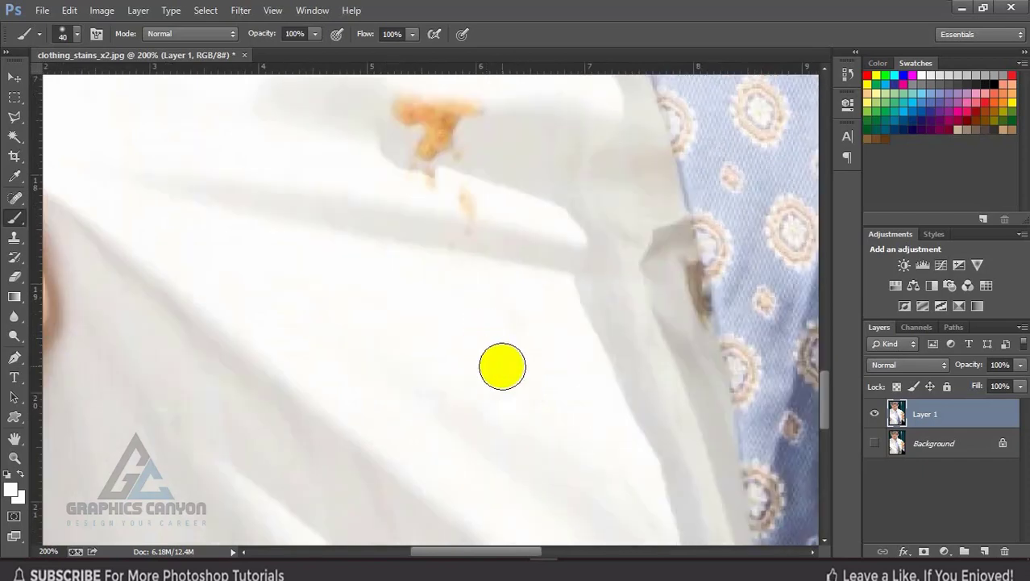
pyautogui.moveTo(464, 286); pyautogui.dragTo(504, 415)
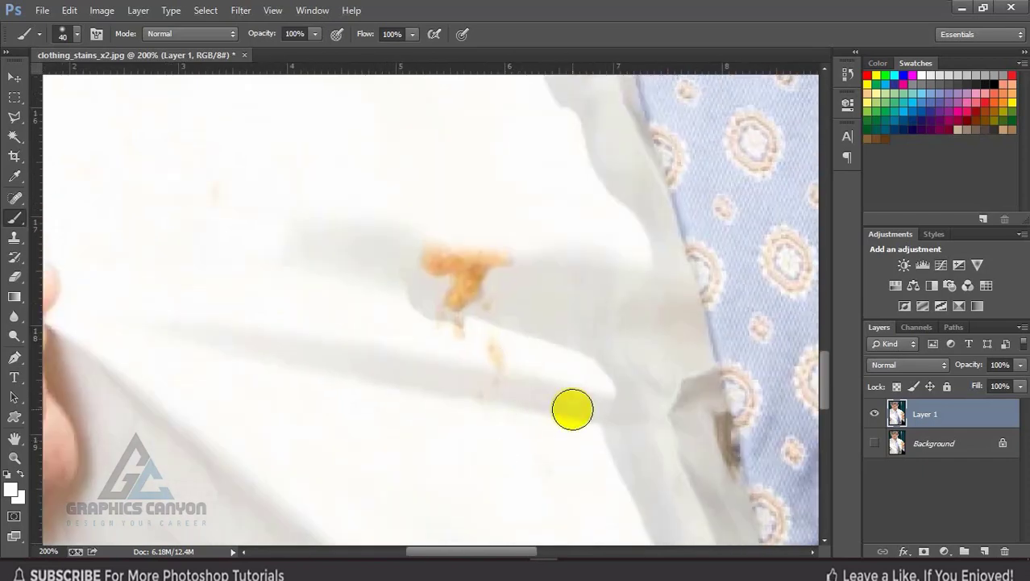
# Step: With a size-25 brush, paint out the small specks and lower stem using sampled shirt colours
pyautogui.press('[')
pyautogui.press('[')
pyautogui.press('[')
pyautogui.keyDown('alt'); pyautogui.click(530, 353); pyautogui.keyUp('alt')
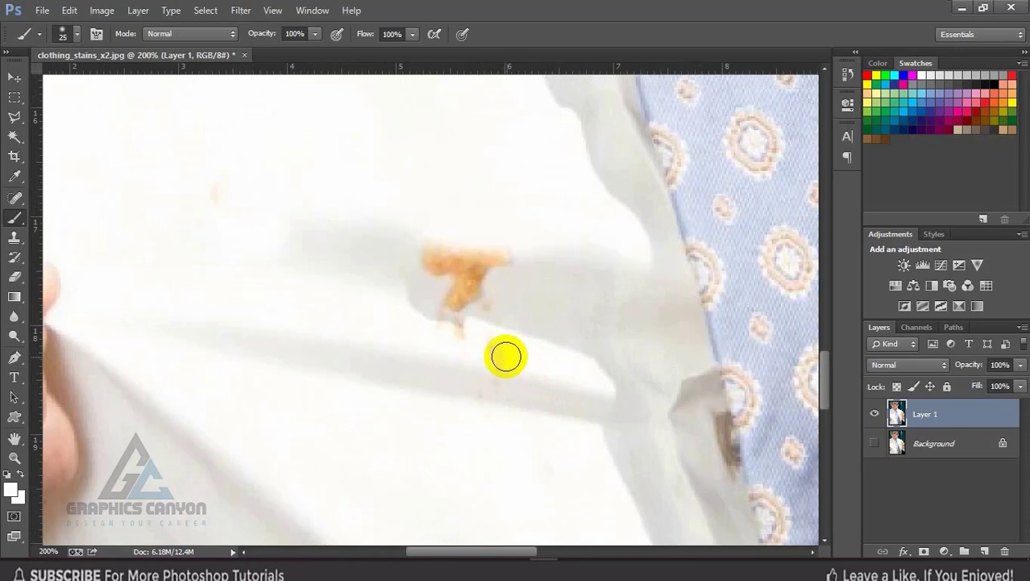
pyautogui.moveTo(505, 356); pyautogui.dragTo(522, 393)
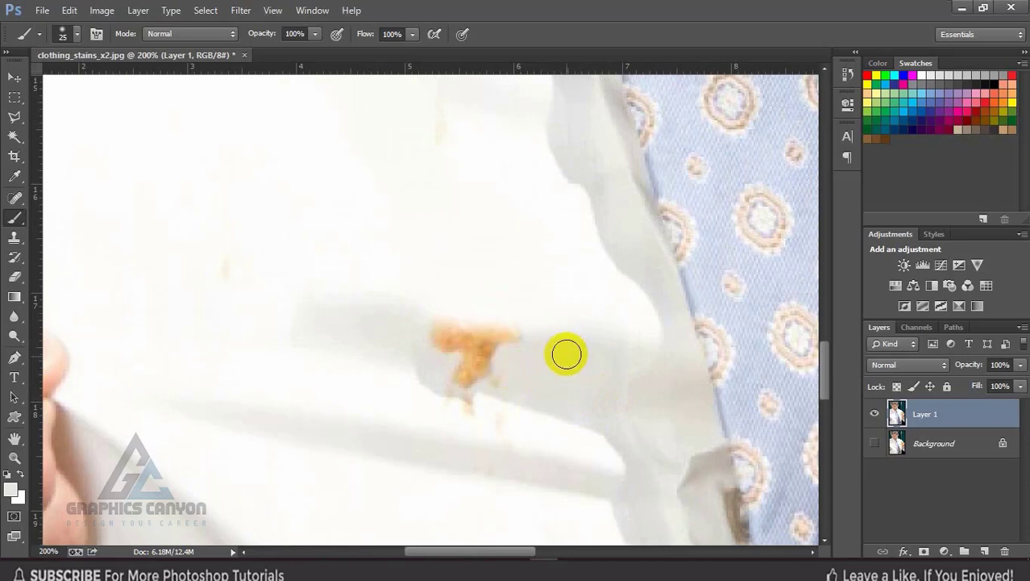
pyautogui.keyDown('alt'); pyautogui.click(516, 373); pyautogui.keyUp('alt')
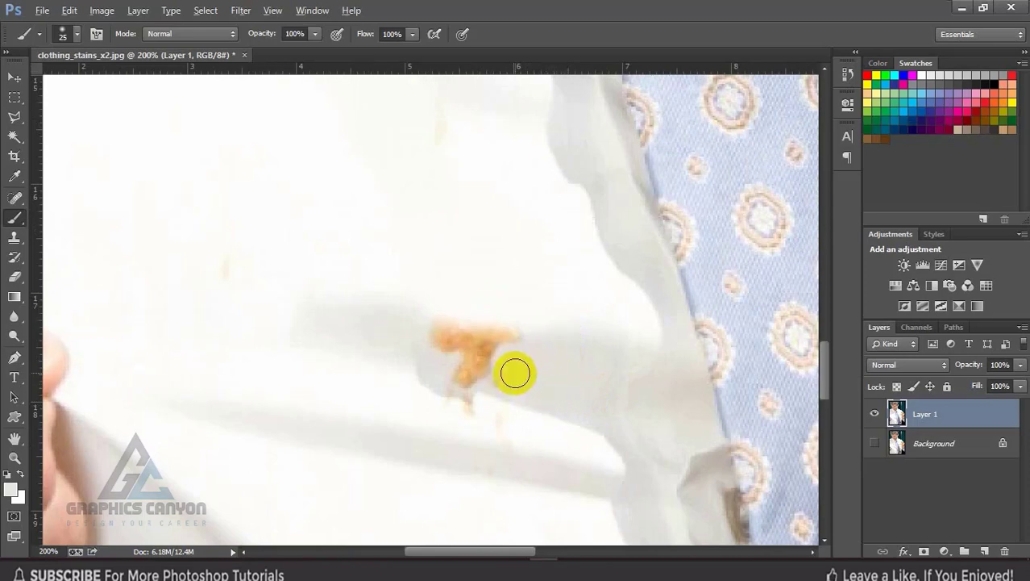
pyautogui.moveTo(515, 373)
pyautogui.mouseDown()
pyautogui.moveTo(456, 377)
pyautogui.moveTo(462, 384)
pyautogui.moveTo(500, 364)
pyautogui.moveTo(458, 361)
pyautogui.moveTo(494, 362)
pyautogui.moveTo(435, 345)
pyautogui.moveTo(518, 345)
pyautogui.moveTo(445, 340)
pyautogui.mouseUp()
pyautogui.keyDown('alt'); pyautogui.click(484, 372); pyautogui.keyUp('alt')
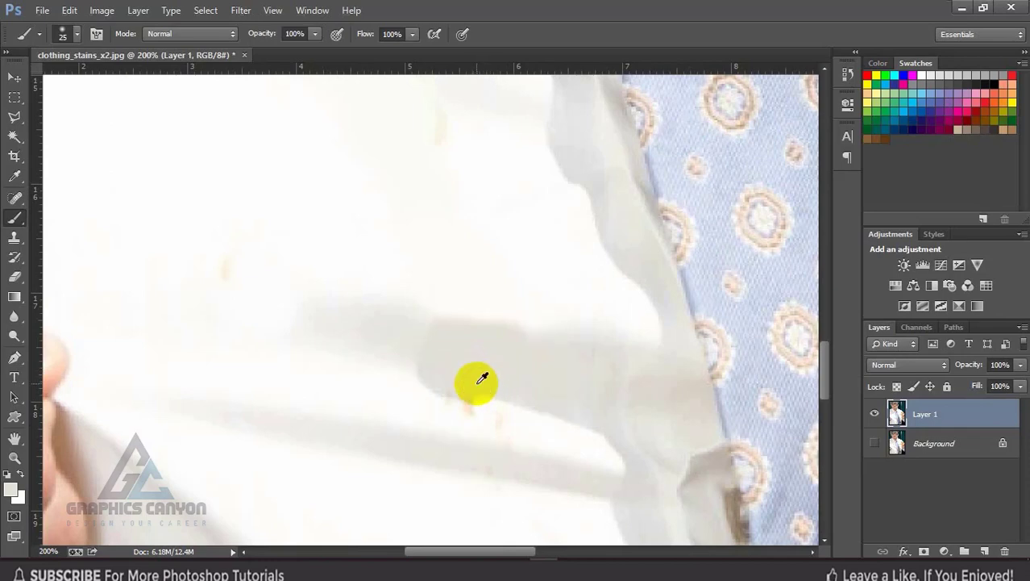
pyautogui.keyDown('alt'); pyautogui.click(481, 410); pyautogui.keyUp('alt')
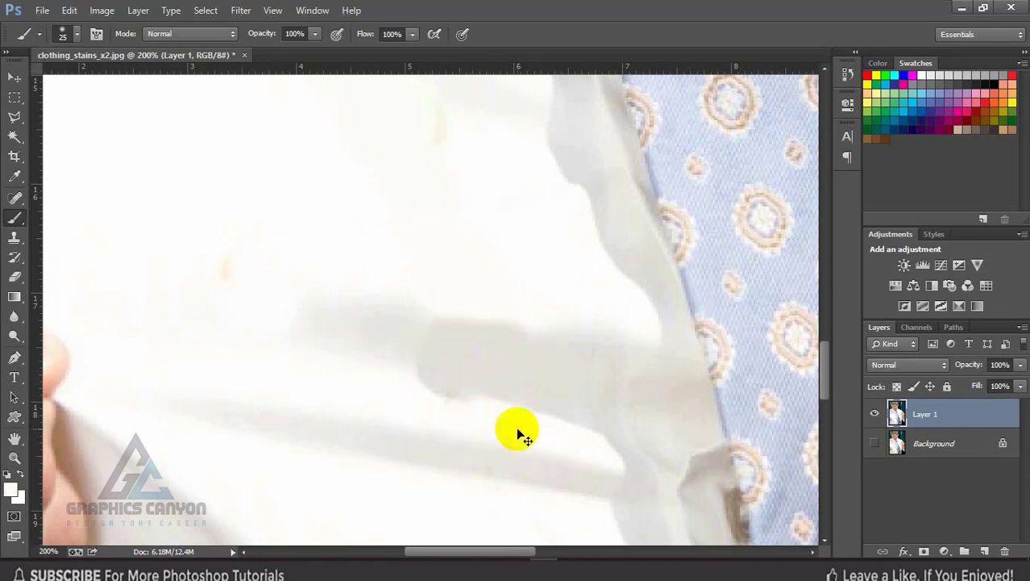
# Step: Zoom out to 33.3% to see the whole photo
pyautogui.hotkey('ctrl', '-')
pyautogui.hotkey('ctrl', '-')
pyautogui.hotkey('ctrl', '-')
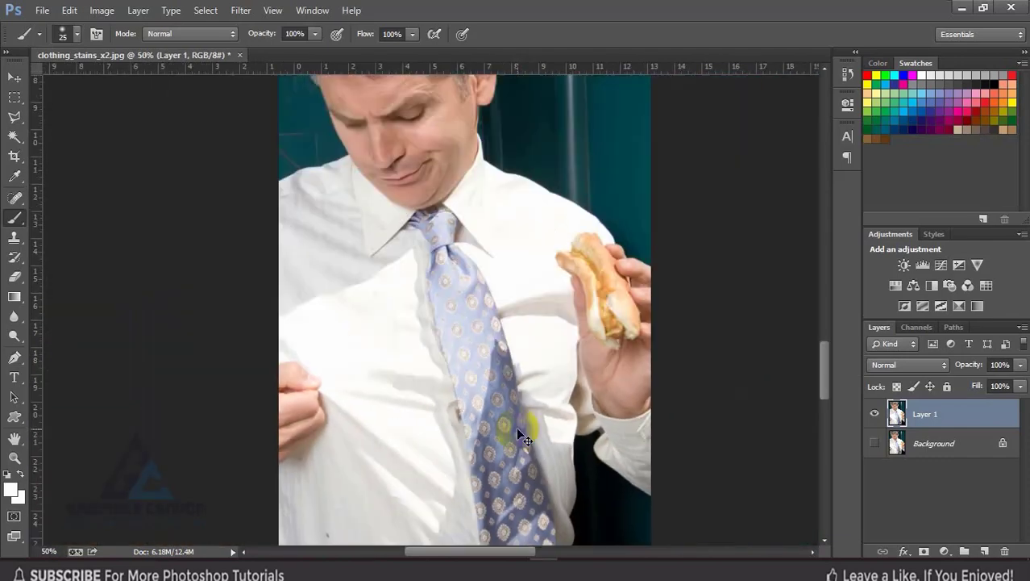
pyautogui.hotkey('ctrl', '-')
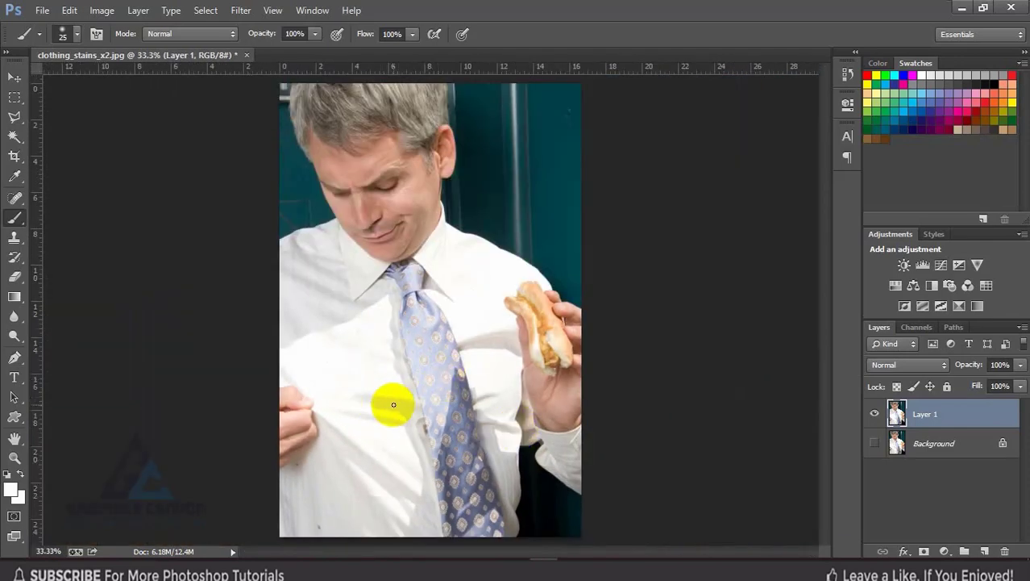
pyautogui.click(436, 551)
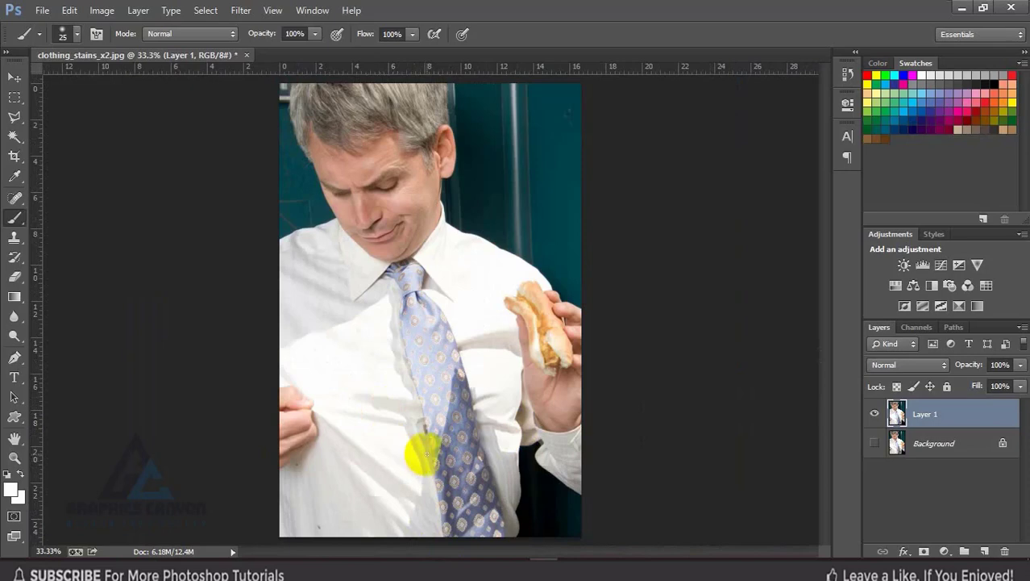
pyautogui.click(640, 412)
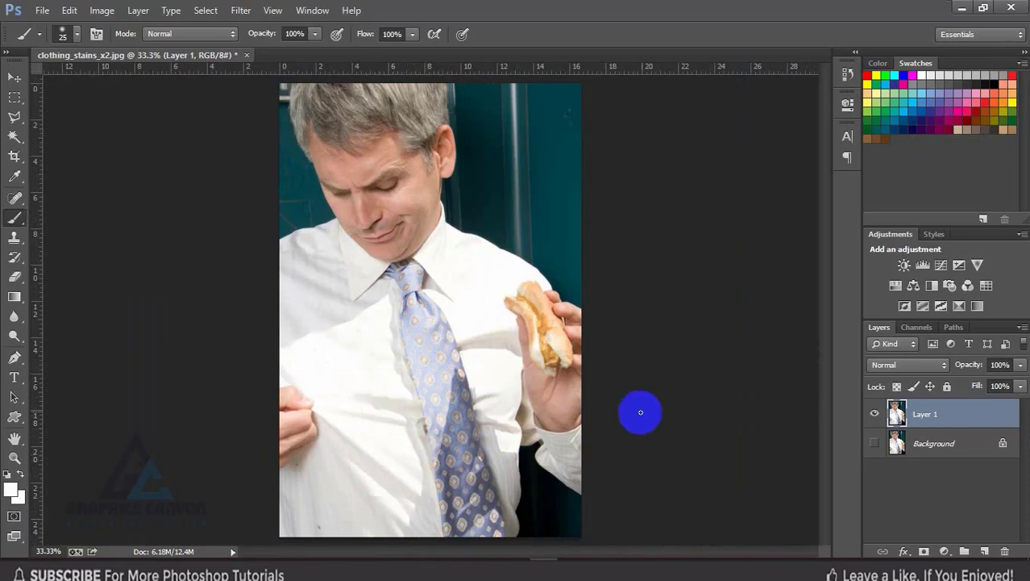
# Step: Toggle Layer 1 on and off against the visible Background, ending with the clean Layer 1 shown
pyautogui.click(875, 414)
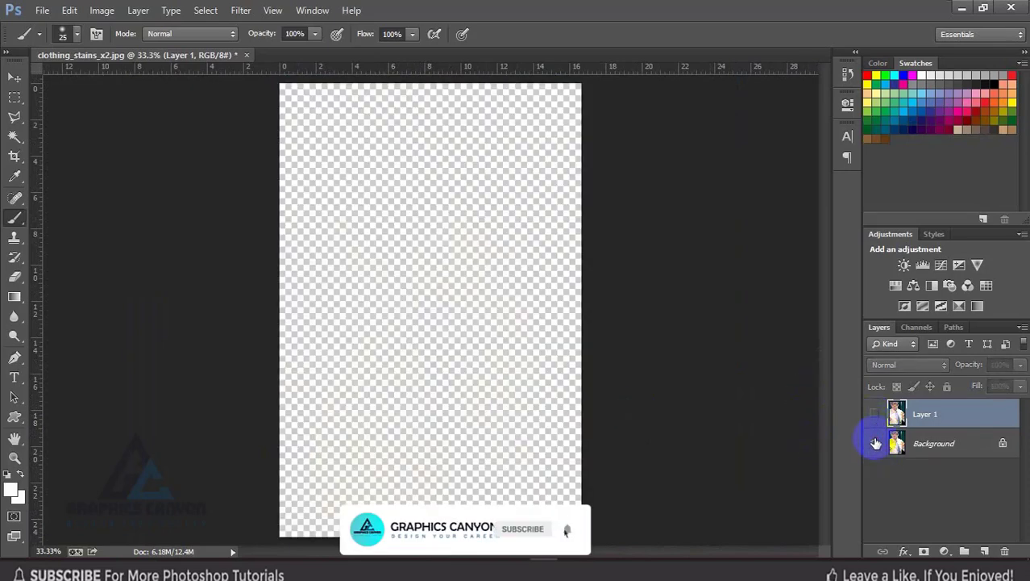
pyautogui.click(875, 442)
pyautogui.click(874, 415)
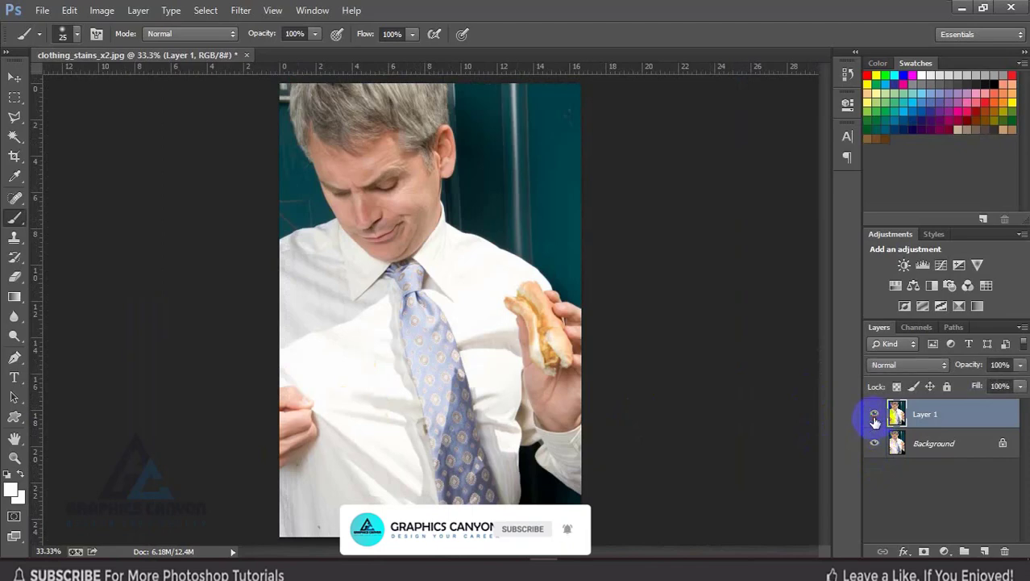
pyautogui.click(875, 414)
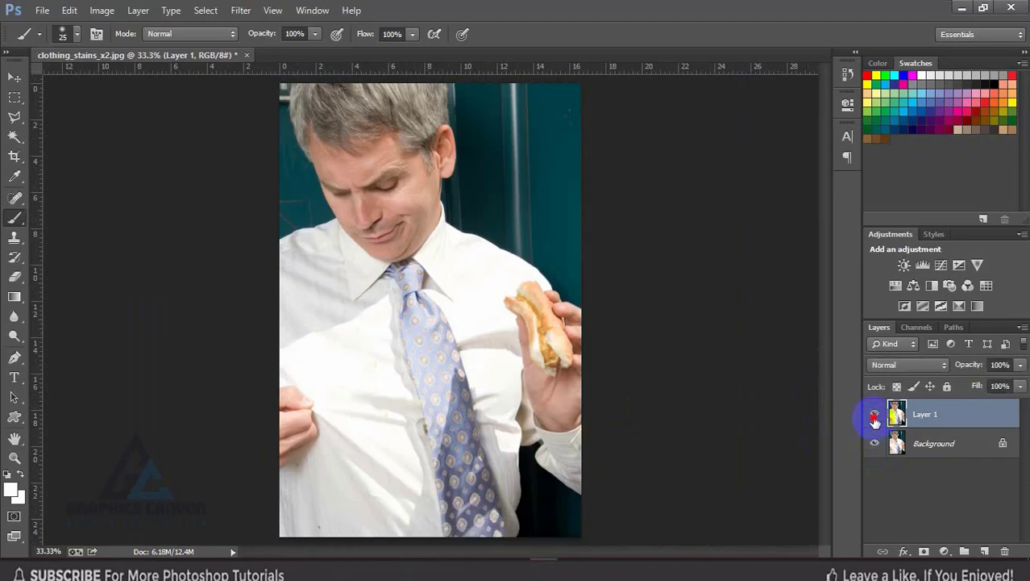
pyautogui.click(875, 415)
pyautogui.click(875, 414)
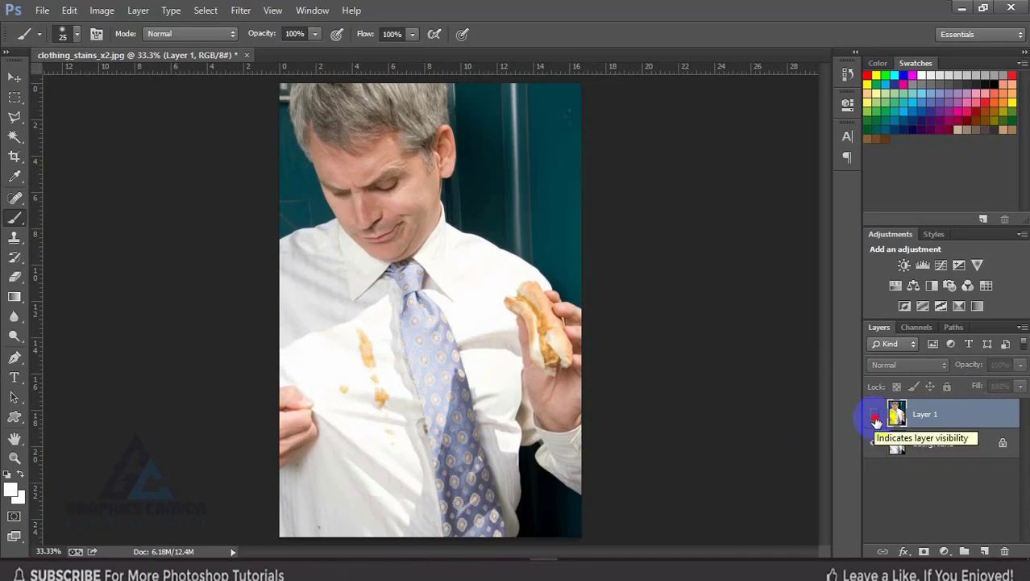
pyautogui.click(875, 417)
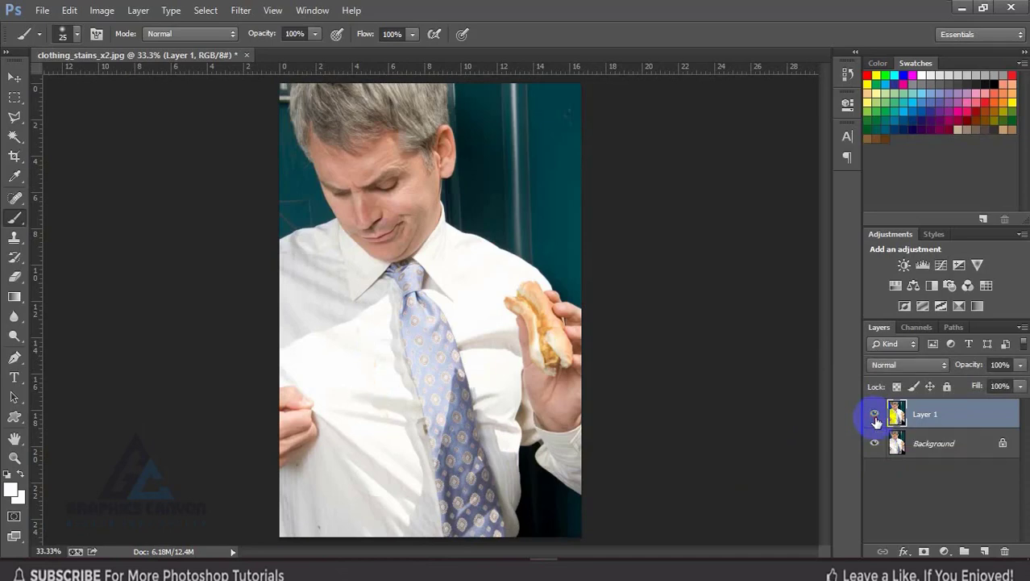